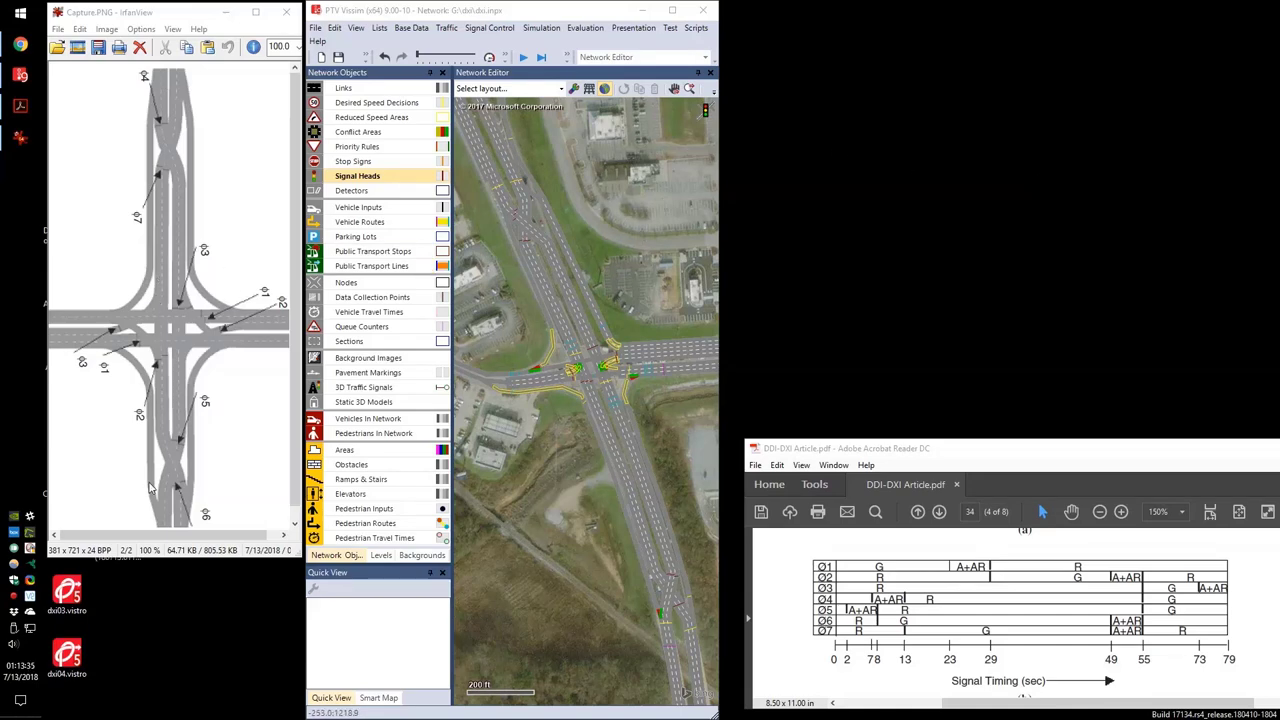
- Open the DXI controller's ASC/3 Database Editor despite the missing-files prompt, and reposition it
{"action": "left_click", "coordinate": [489, 28]}
{"action": "left_click", "coordinate": [494, 45]}
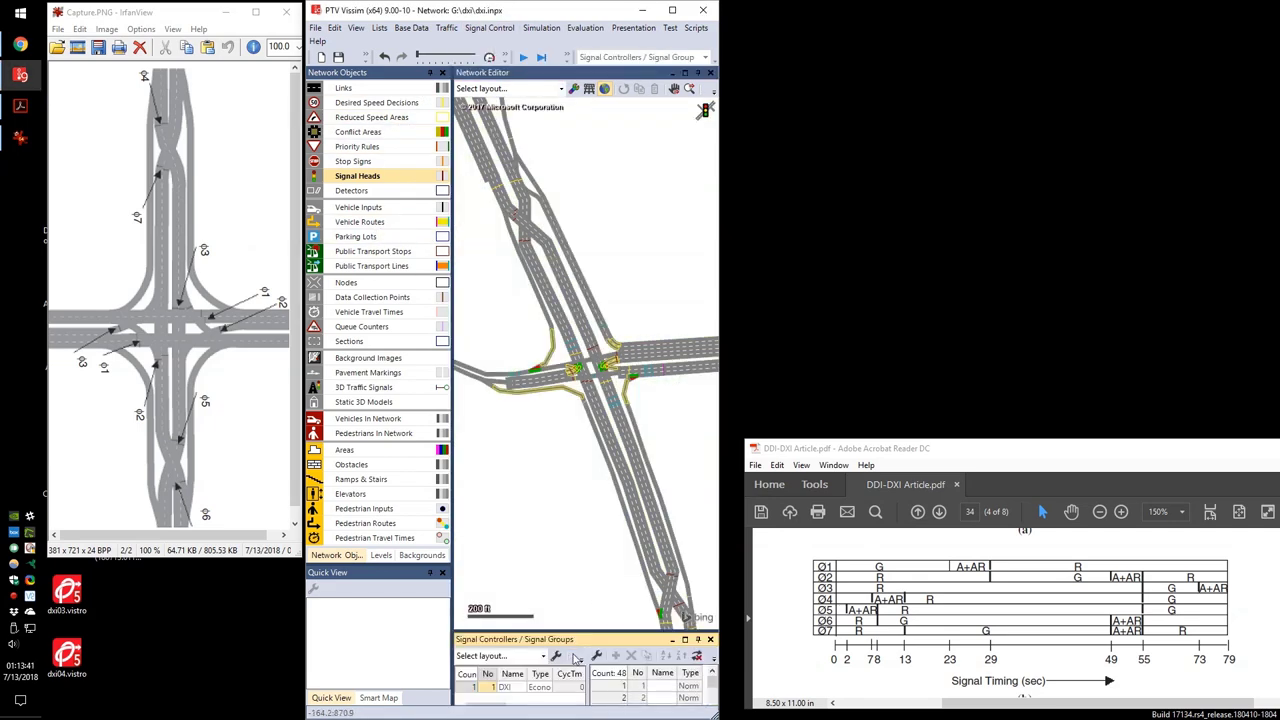
{"action": "right_click", "coordinate": [507, 690]}
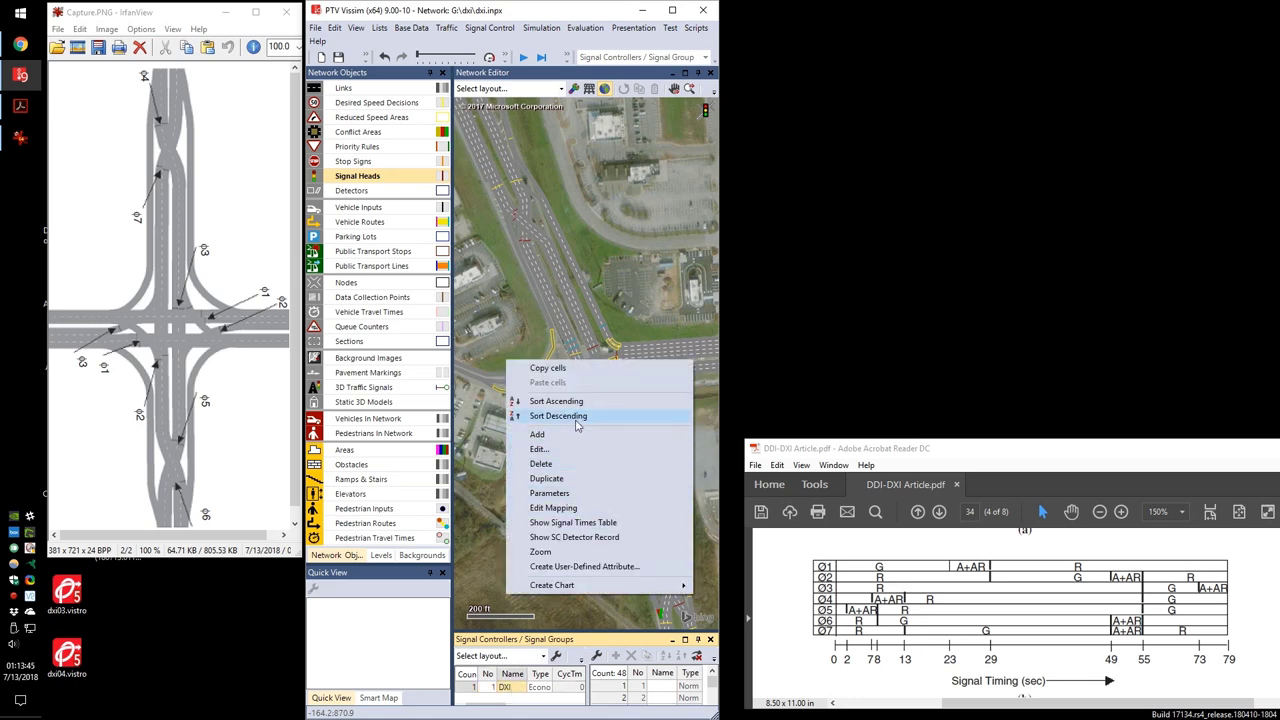
{"action": "left_click", "coordinate": [572, 493]}
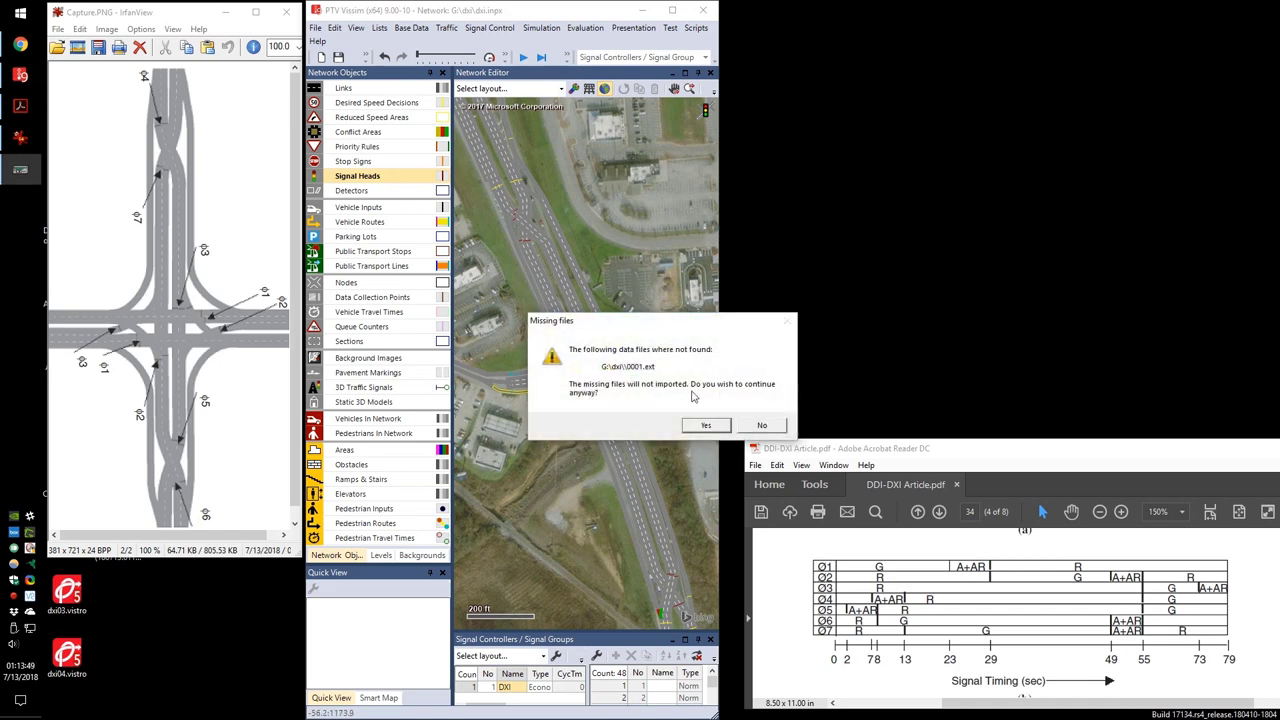
{"action": "left_click", "coordinate": [705, 425]}
{"action": "left_click_drag", "start_coordinate": [663, 121], "coordinate": [946, 47]}
- Review the three-ring phase sequence and controller timing, then show the coordination options
{"action": "left_click", "coordinate": [780, 99]}
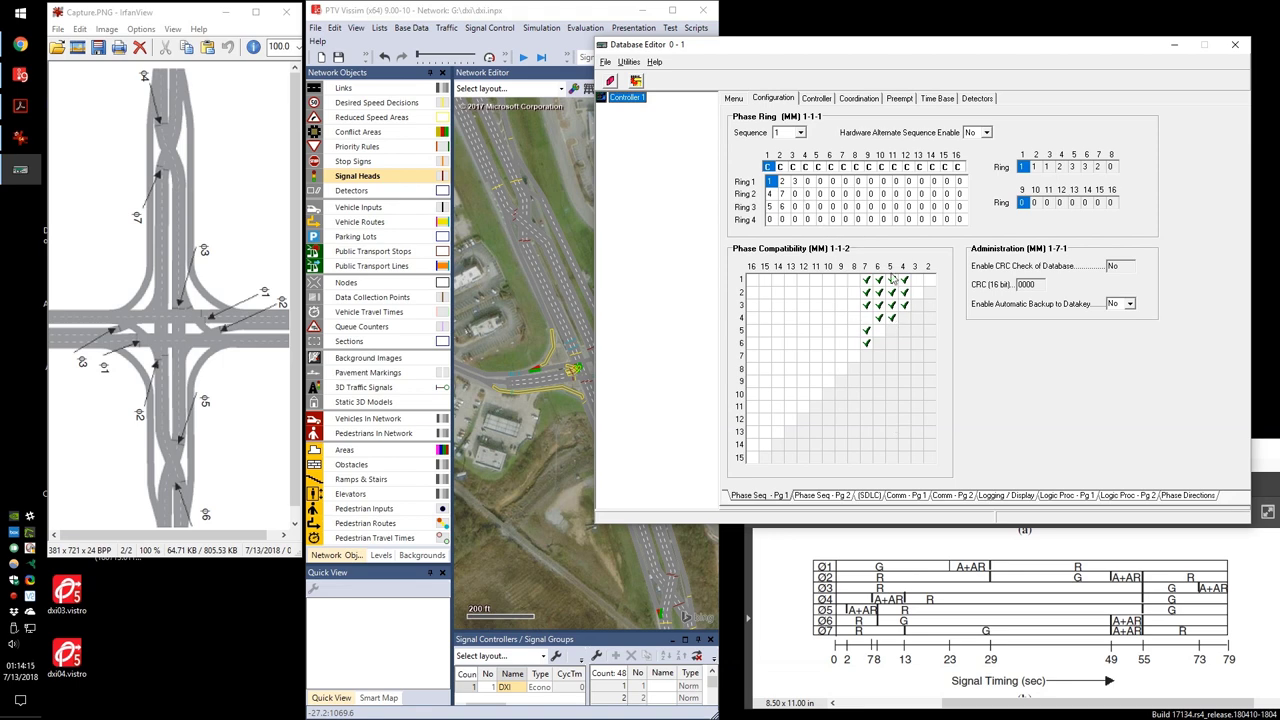
{"action": "left_click", "coordinate": [814, 99]}
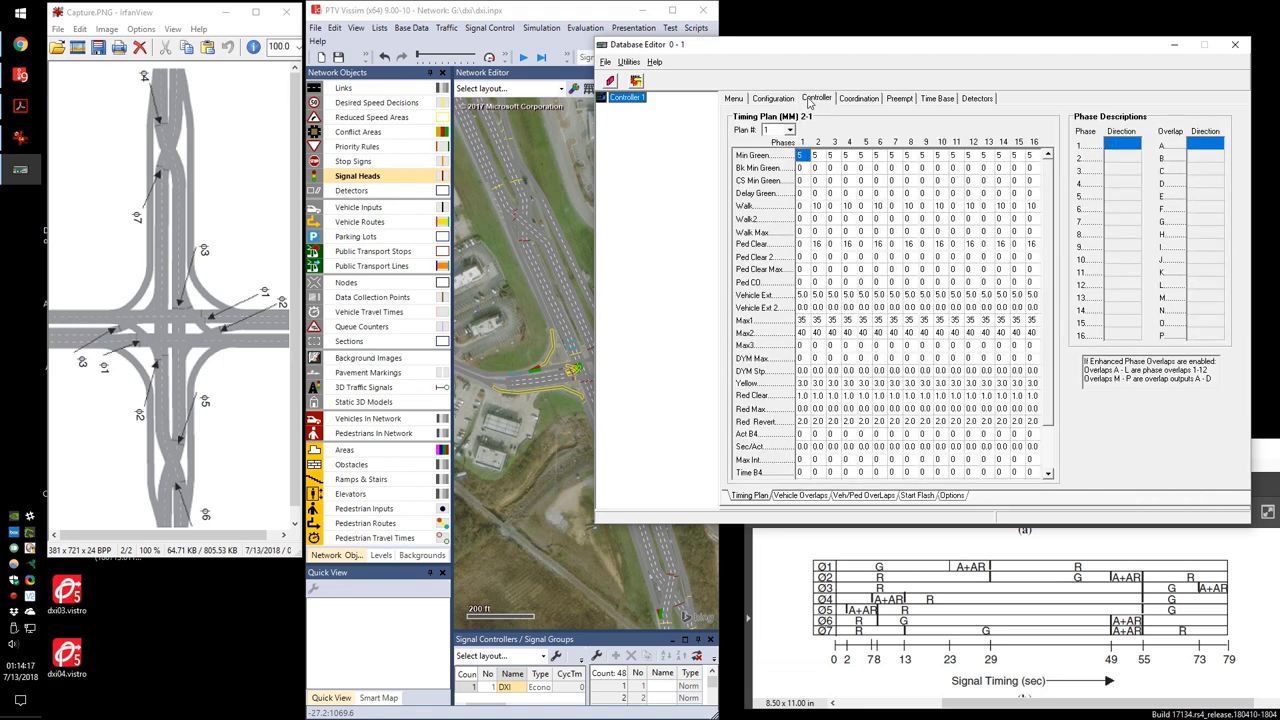
{"action": "left_click", "coordinate": [857, 99]}
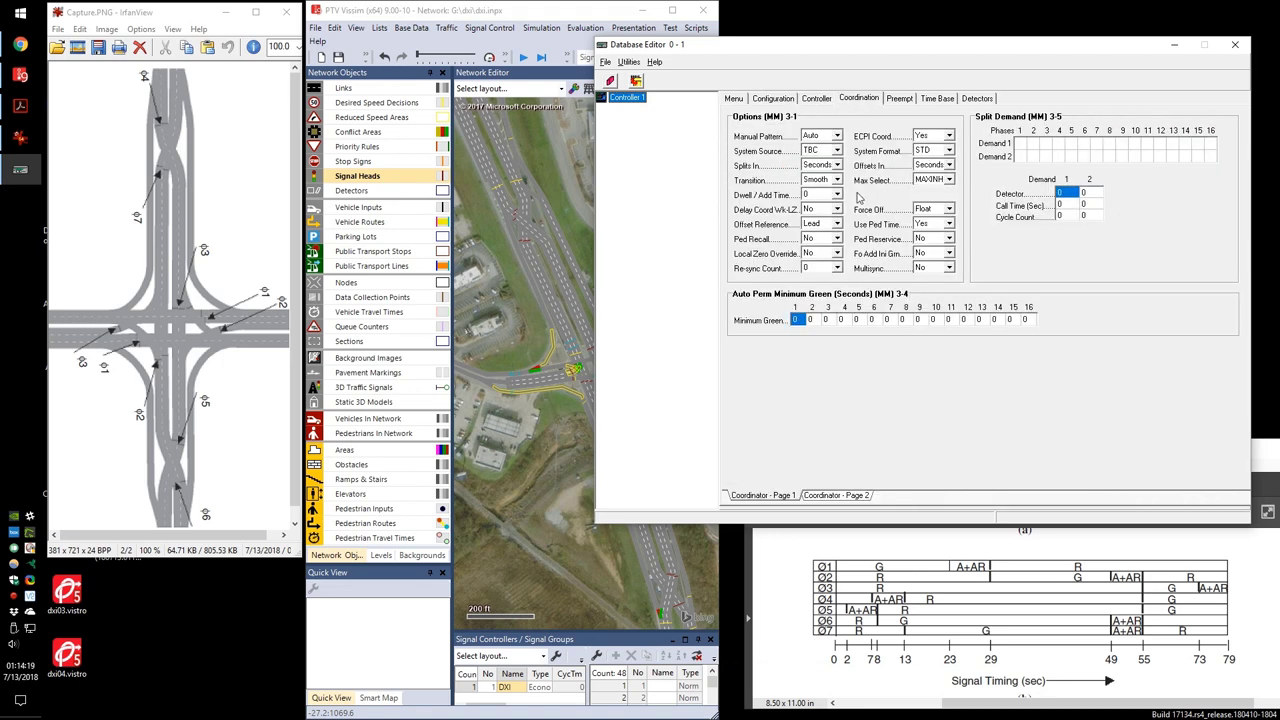
- Review coordination pattern 1's 79 s cycle and phase splits, then close the editor
{"action": "left_click", "coordinate": [838, 496]}
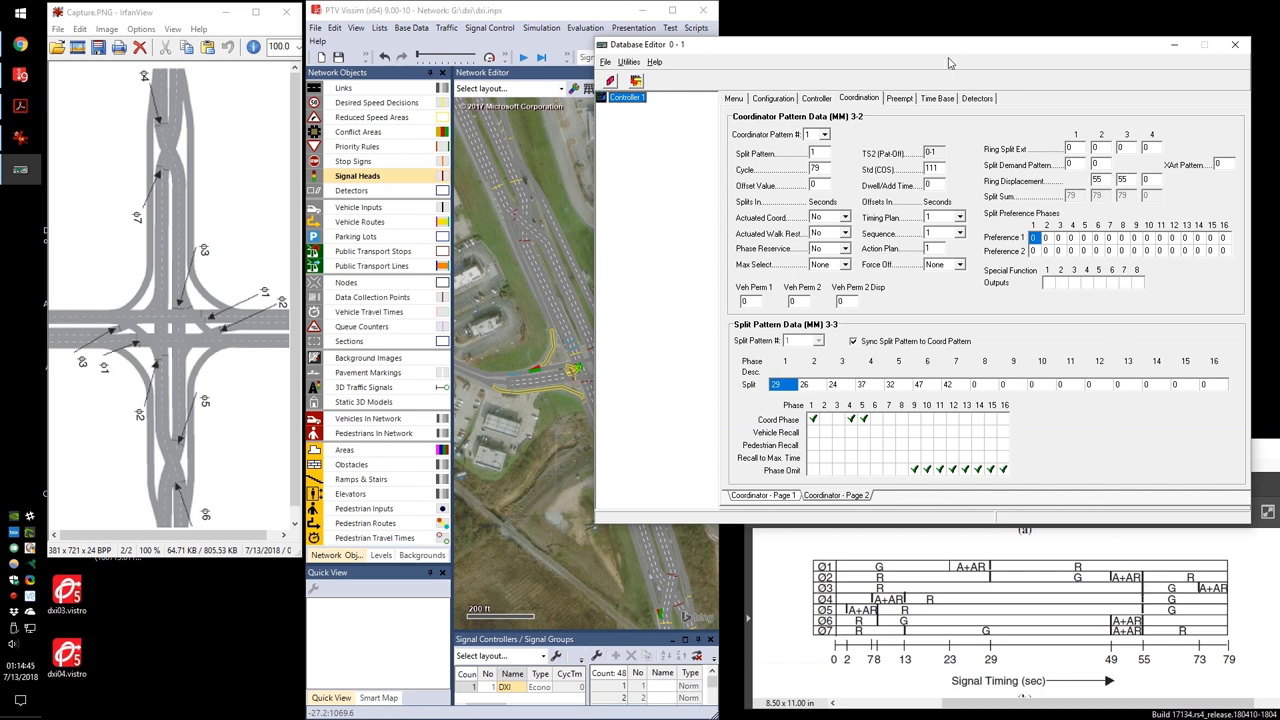
{"action": "left_click", "coordinate": [1235, 45]}
- Start the simulation after saving network changes, and enlarge the ASC/3 controller panel
{"action": "left_click", "coordinate": [523, 57]}
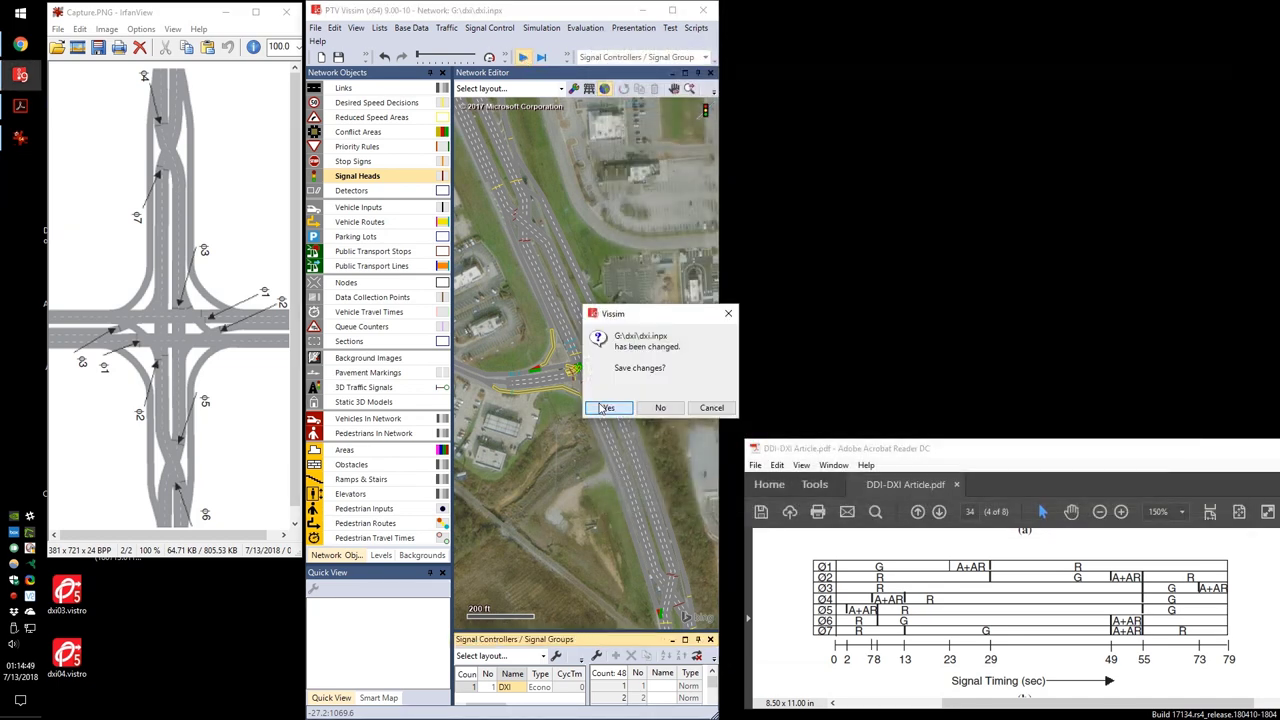
{"action": "left_click", "coordinate": [606, 407]}
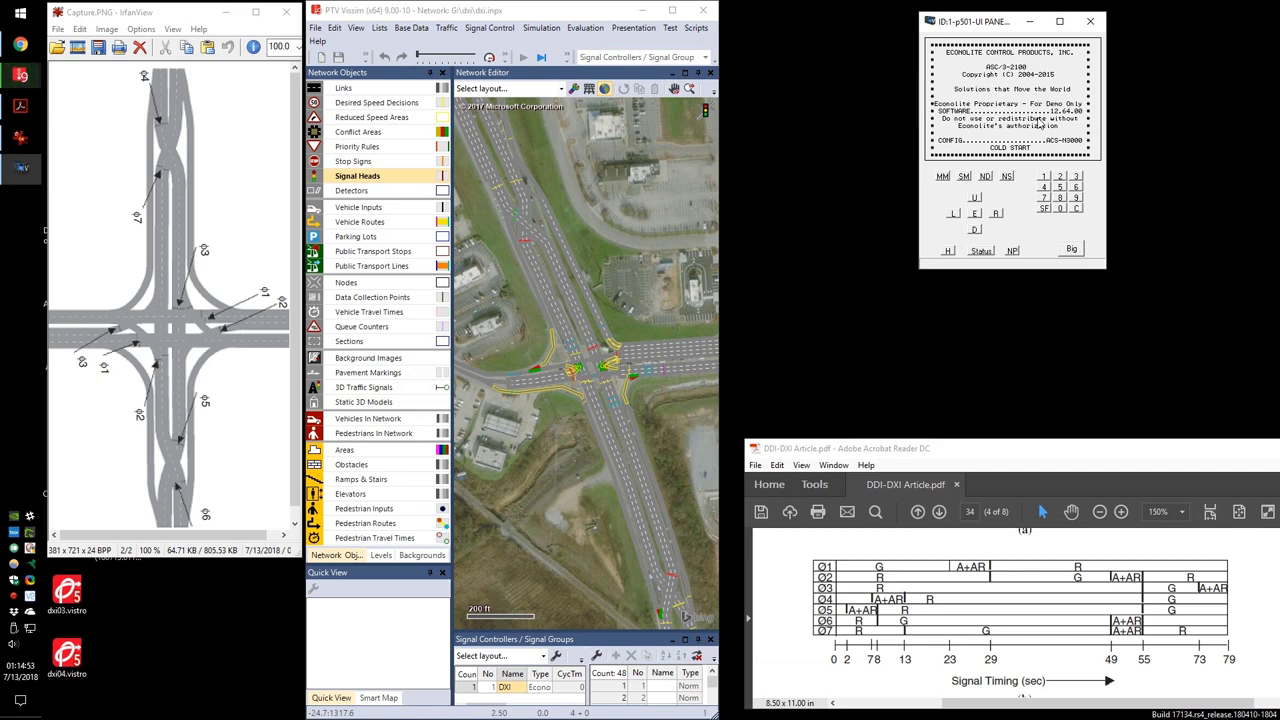
{"action": "left_click", "coordinate": [1073, 250]}
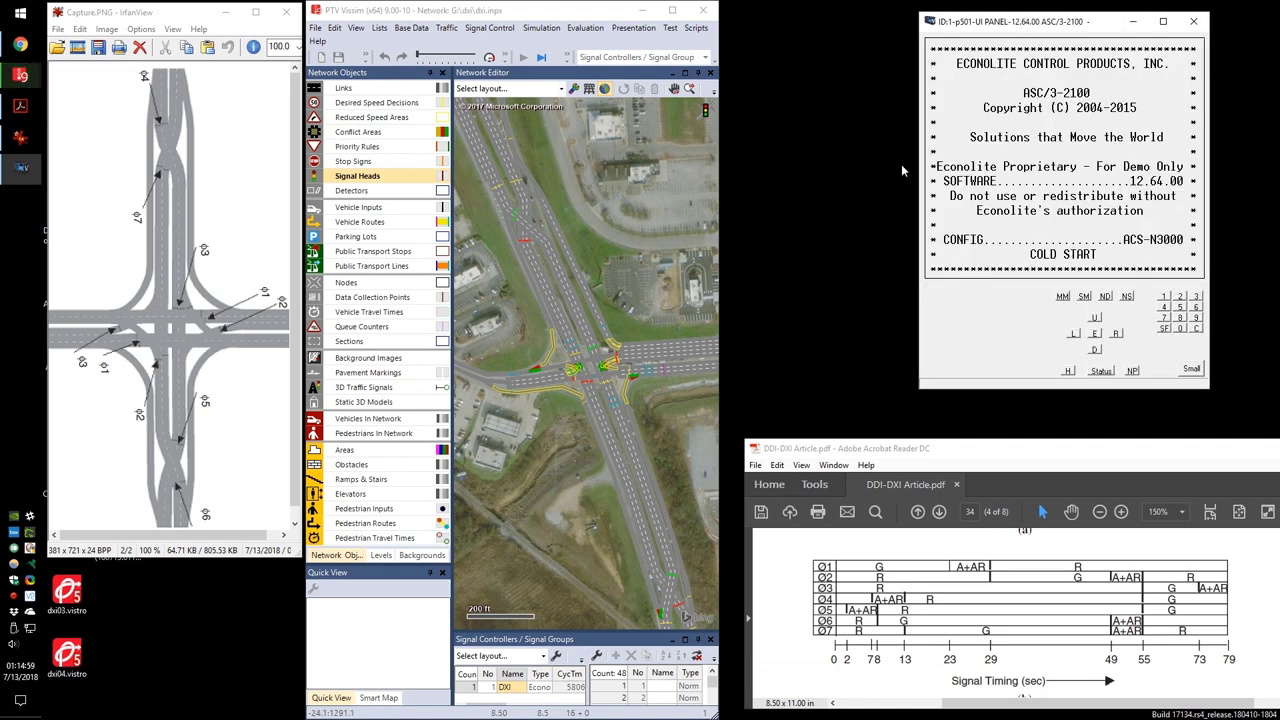
{"action": "left_click", "coordinate": [521, 17]}
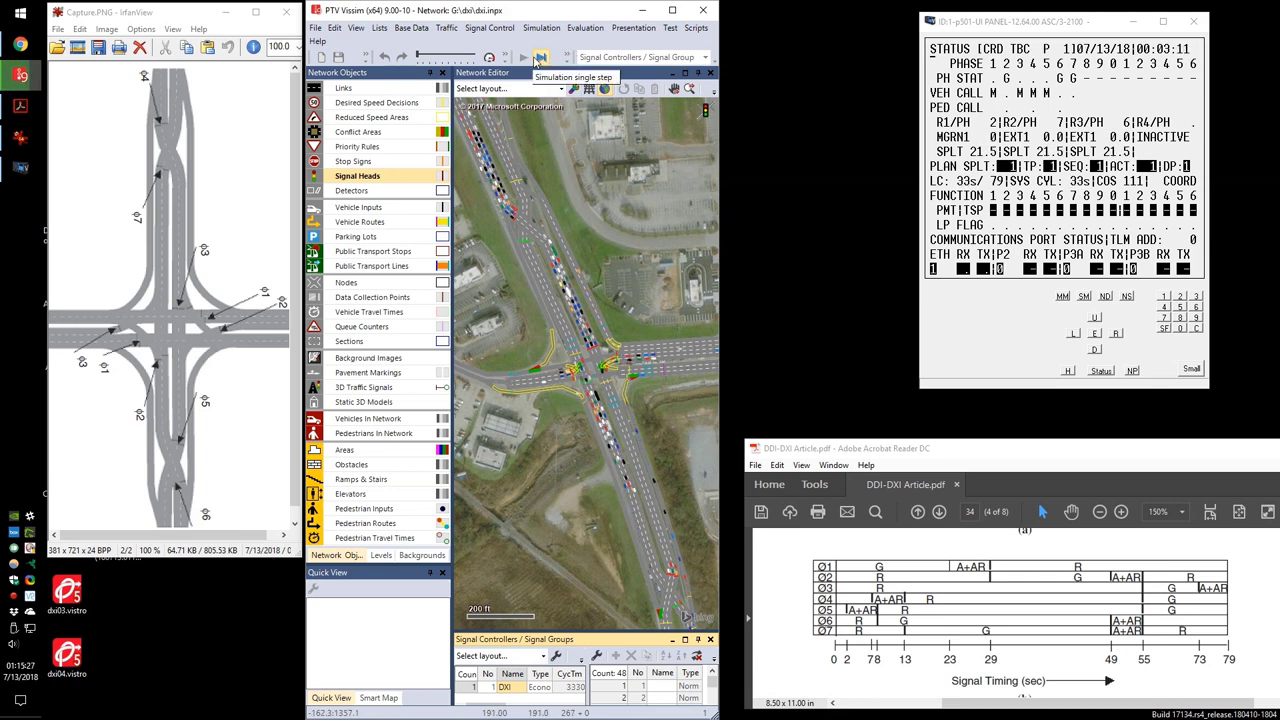
- Pause the running simulation and single-step it to 193.5 s
{"action": "left_click", "coordinate": [539, 60]}
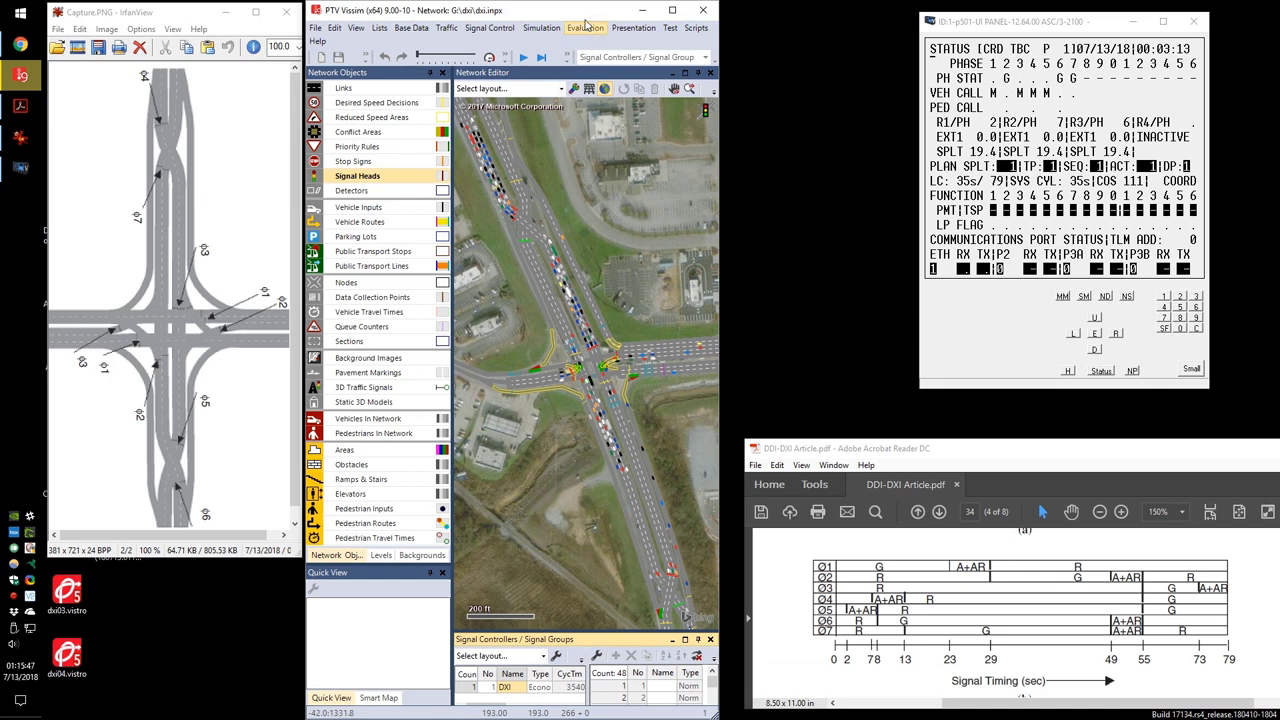
{"action": "left_click", "coordinate": [522, 58]}
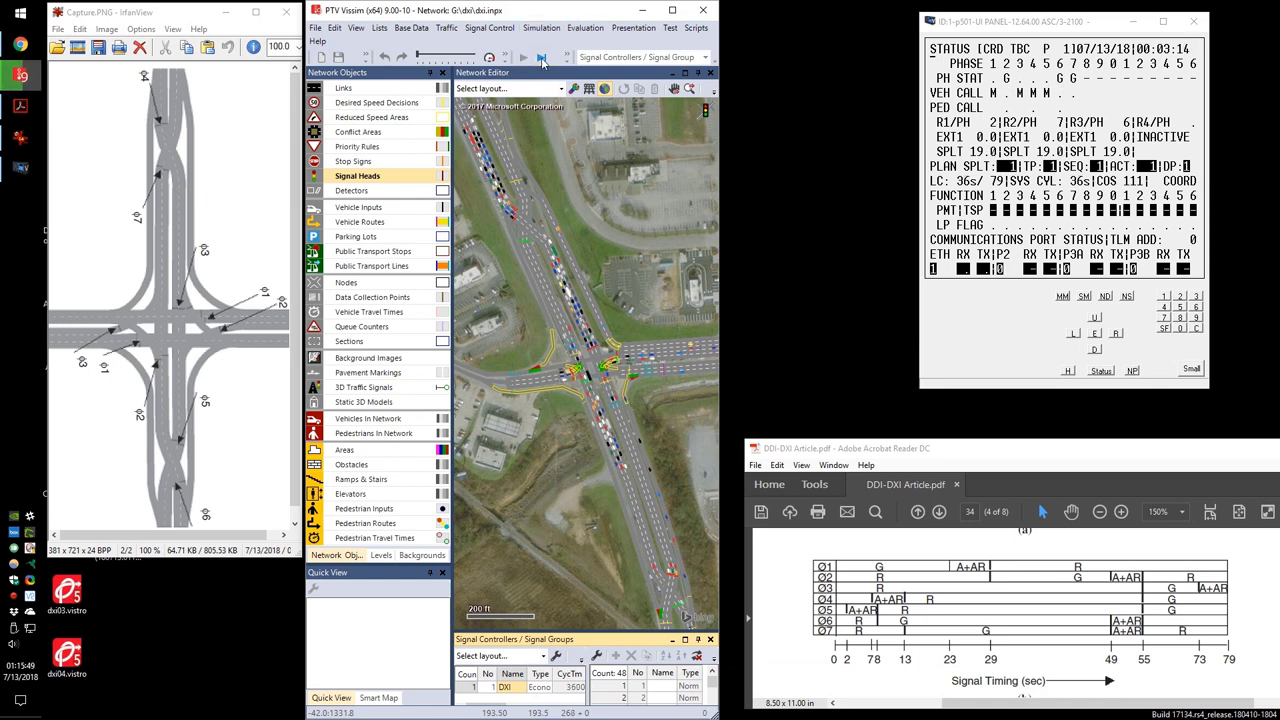
- Run the simulation continuously again, then pause it at about 218 s
{"action": "left_click", "coordinate": [540, 58]}
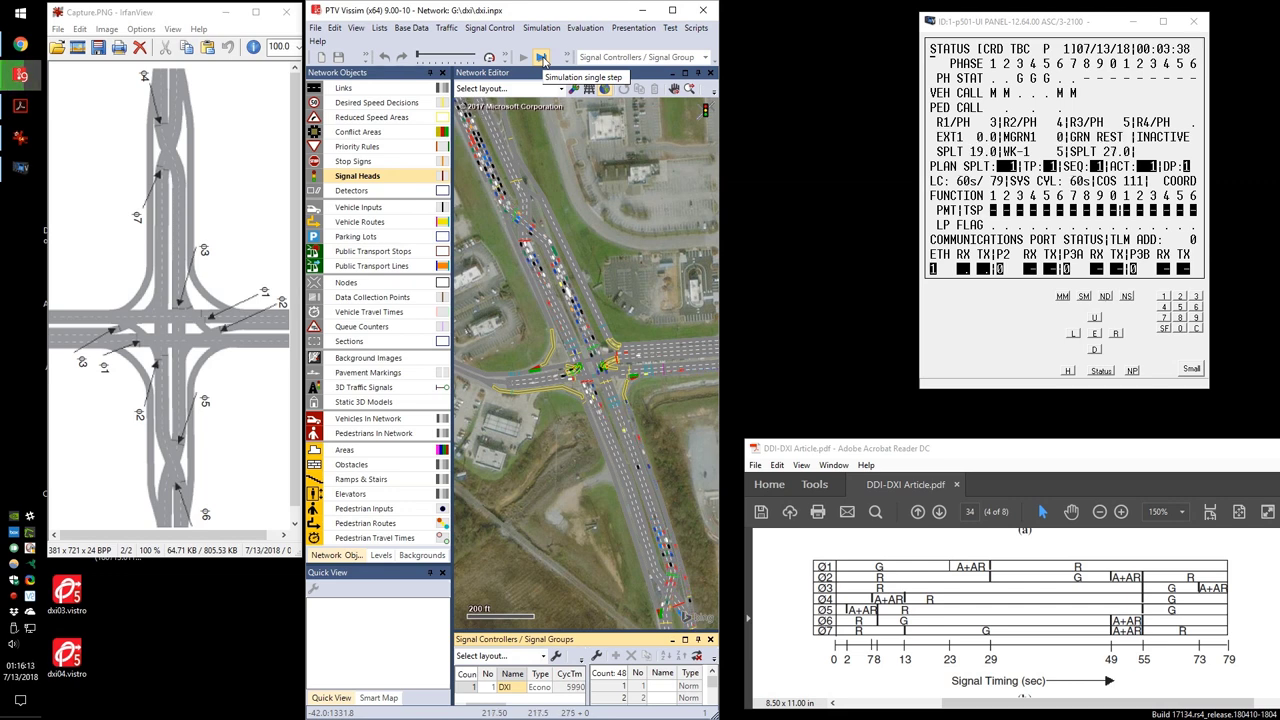
{"action": "left_click", "coordinate": [541, 58]}
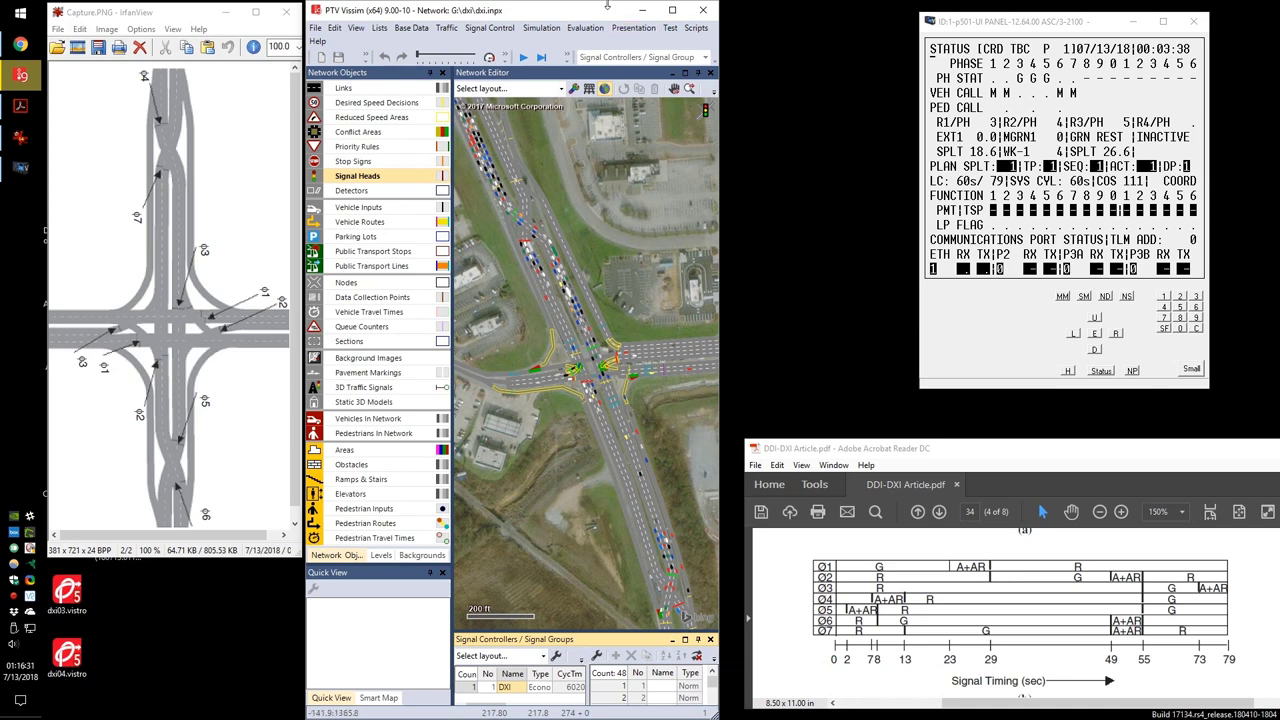
- Maximize Vissim, stop the simulation and centre the interchange on the map
{"action": "left_click", "coordinate": [680, 18]}
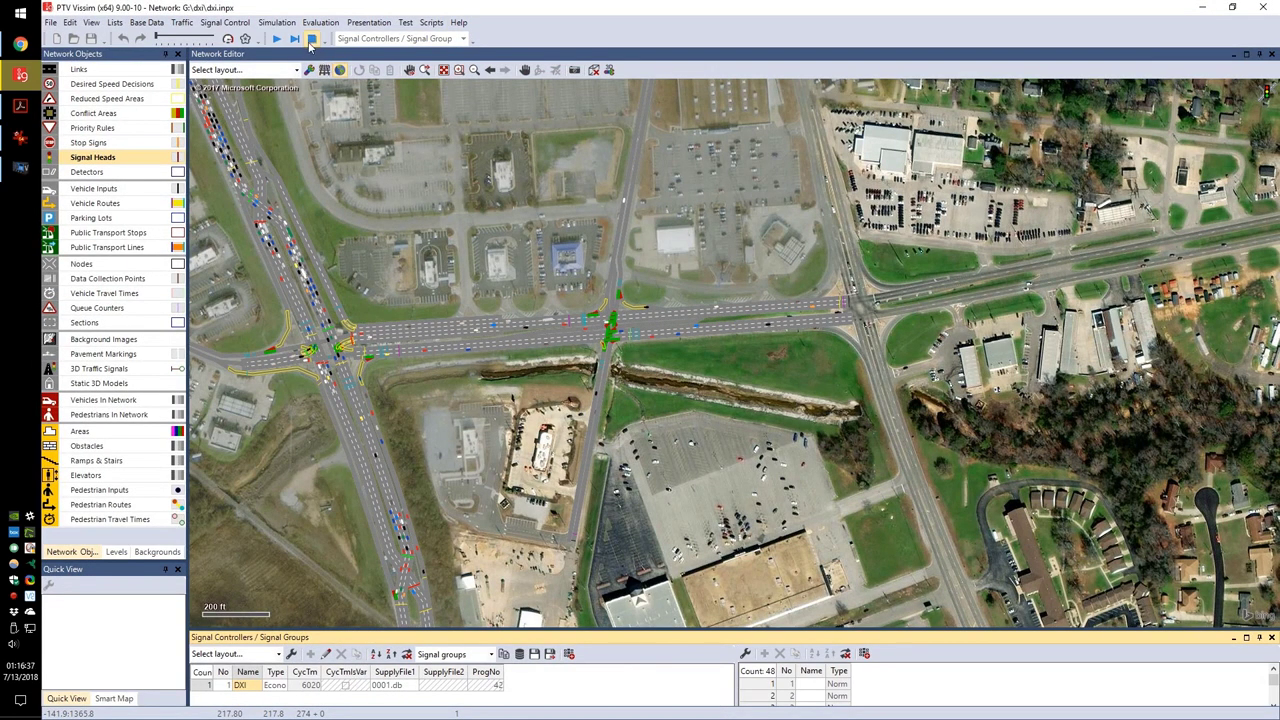
{"action": "left_click", "coordinate": [311, 39]}
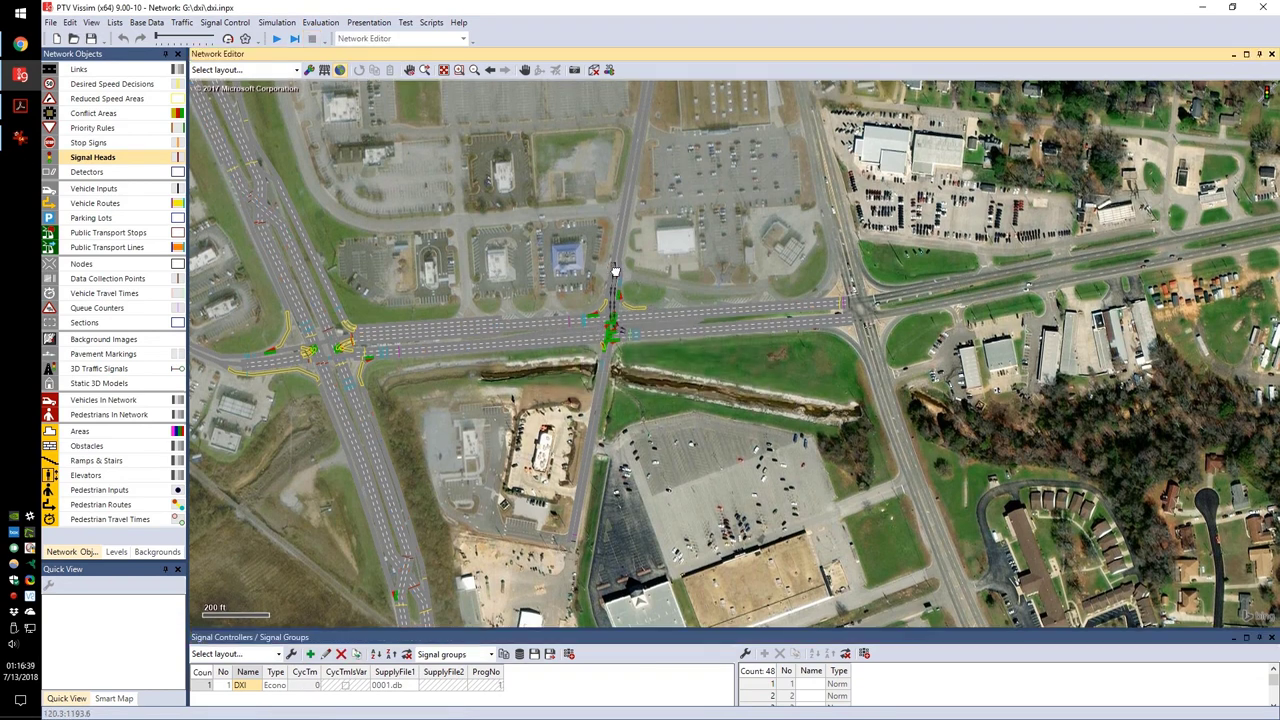
{"action": "left_click_drag", "start_coordinate": [615, 272], "coordinate": [950, 280]}
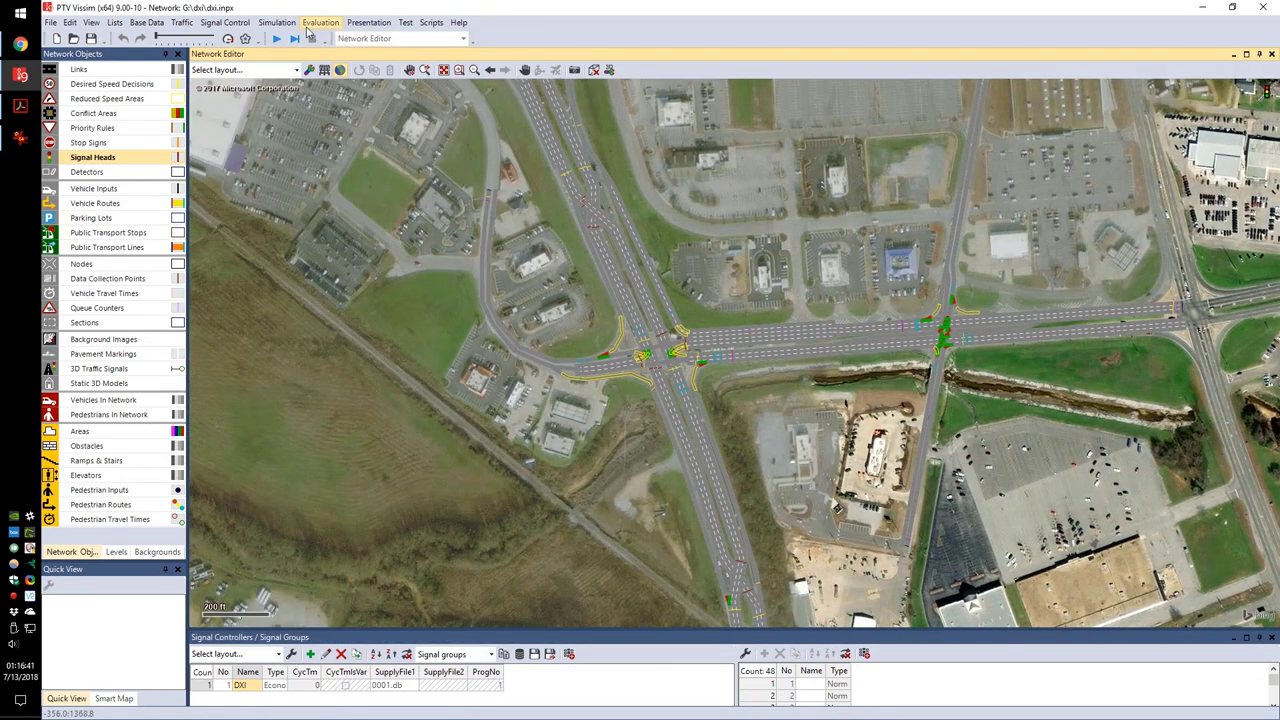
- Confirm the simulation parameters and restart the simulation from zero, saving changes
{"action": "left_click", "coordinate": [277, 22]}
{"action": "left_click", "coordinate": [290, 34]}
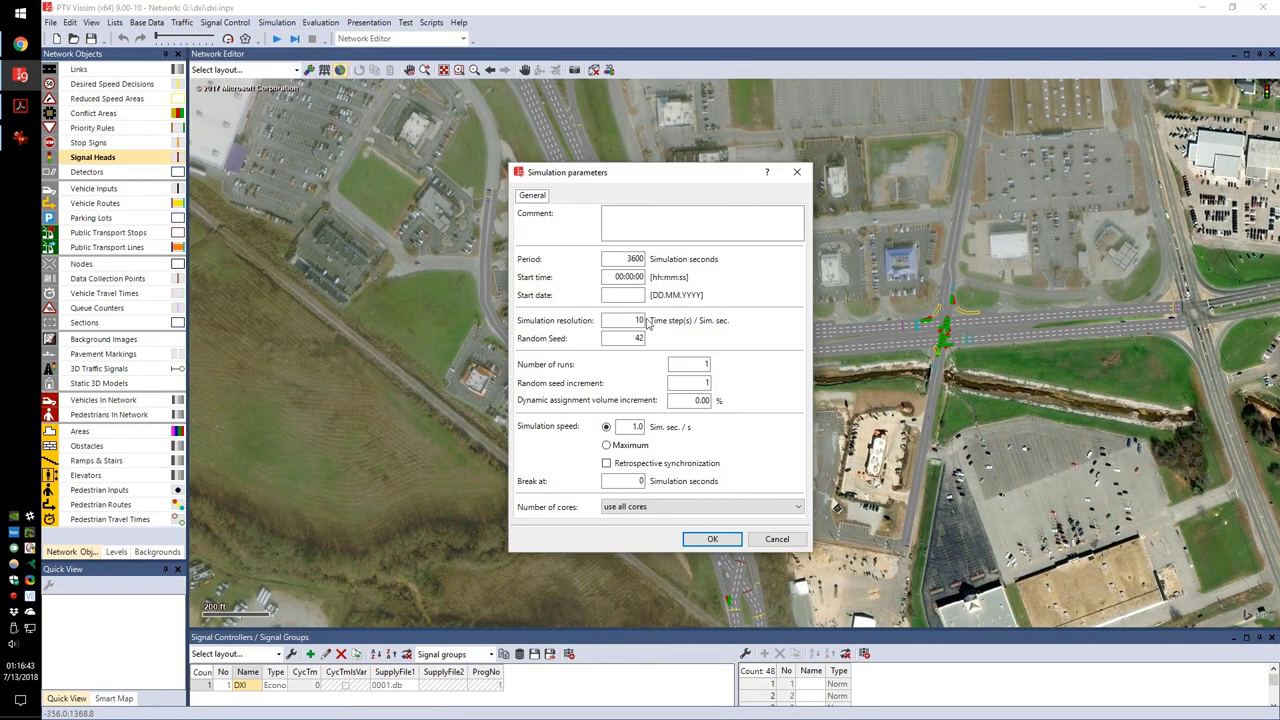
{"action": "left_click", "coordinate": [690, 538]}
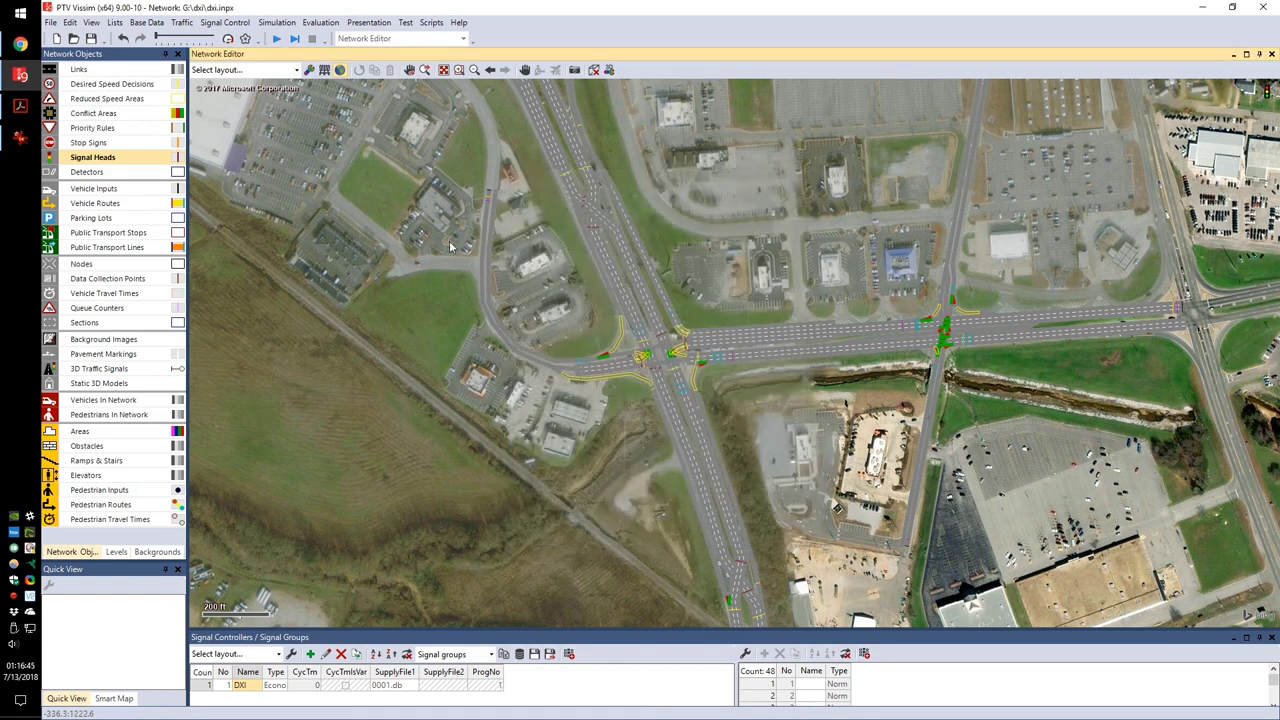
{"action": "left_click", "coordinate": [276, 38]}
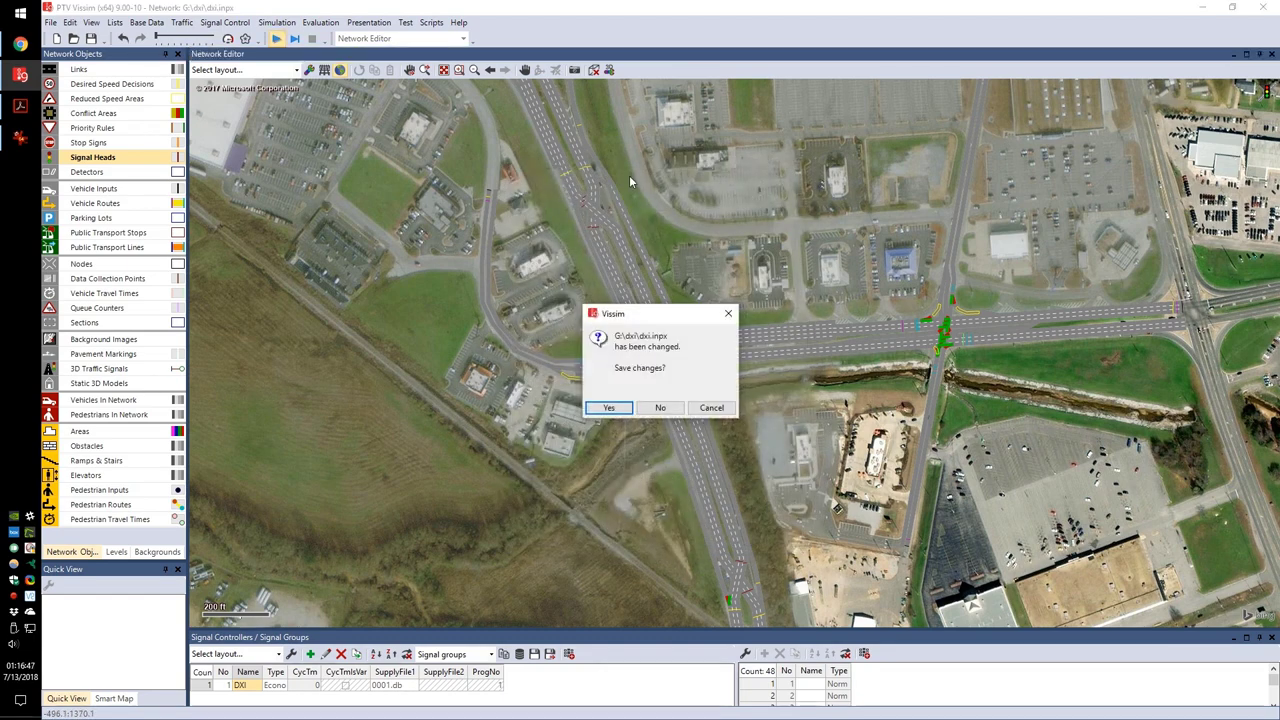
{"action": "left_click", "coordinate": [609, 407]}
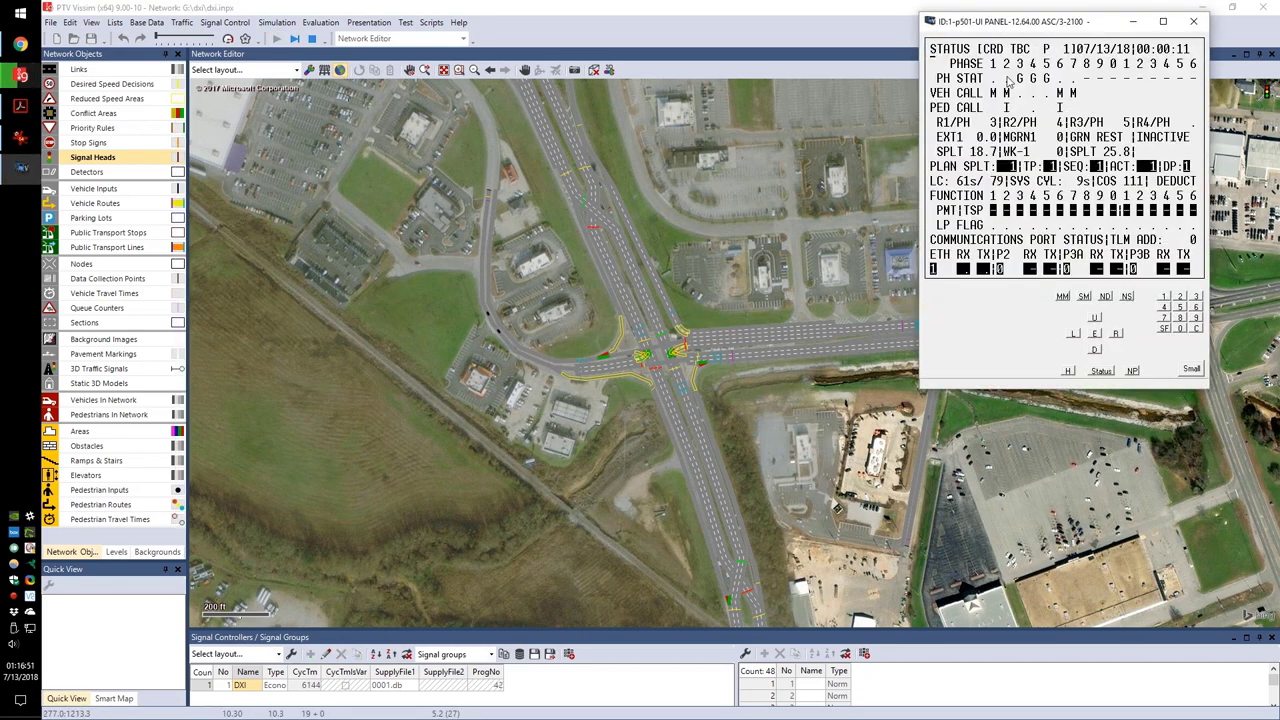
- Move the controller panel down-left and switch between it and the Vissim network
{"action": "left_click_drag", "start_coordinate": [1010, 21], "coordinate": [928, 106]}
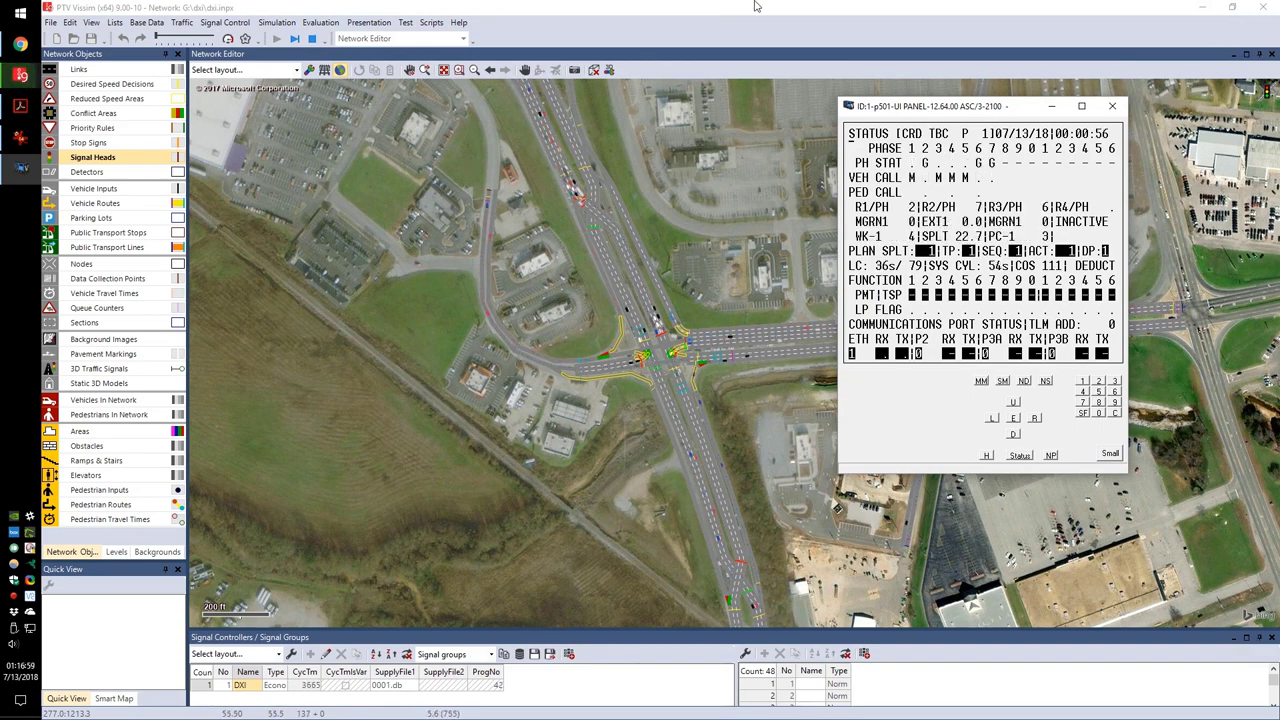
{"action": "left_click", "coordinate": [715, 12]}
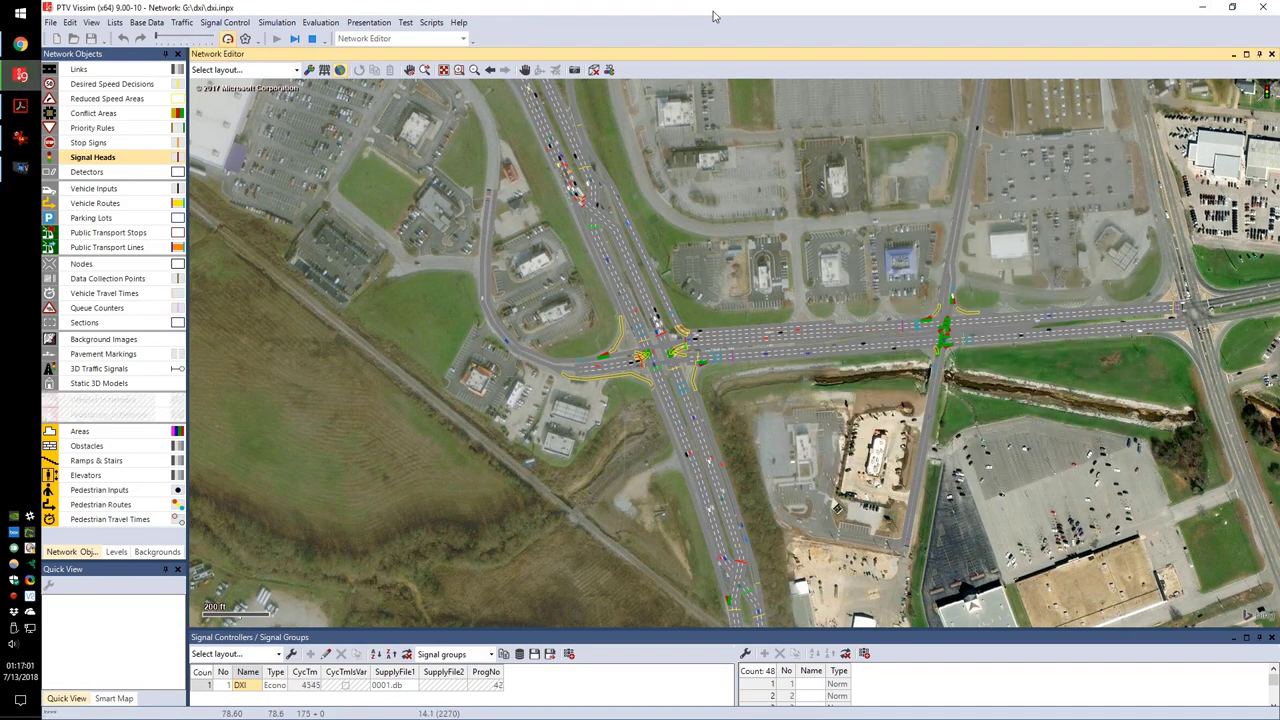
{"action": "left_click", "coordinate": [20, 170]}
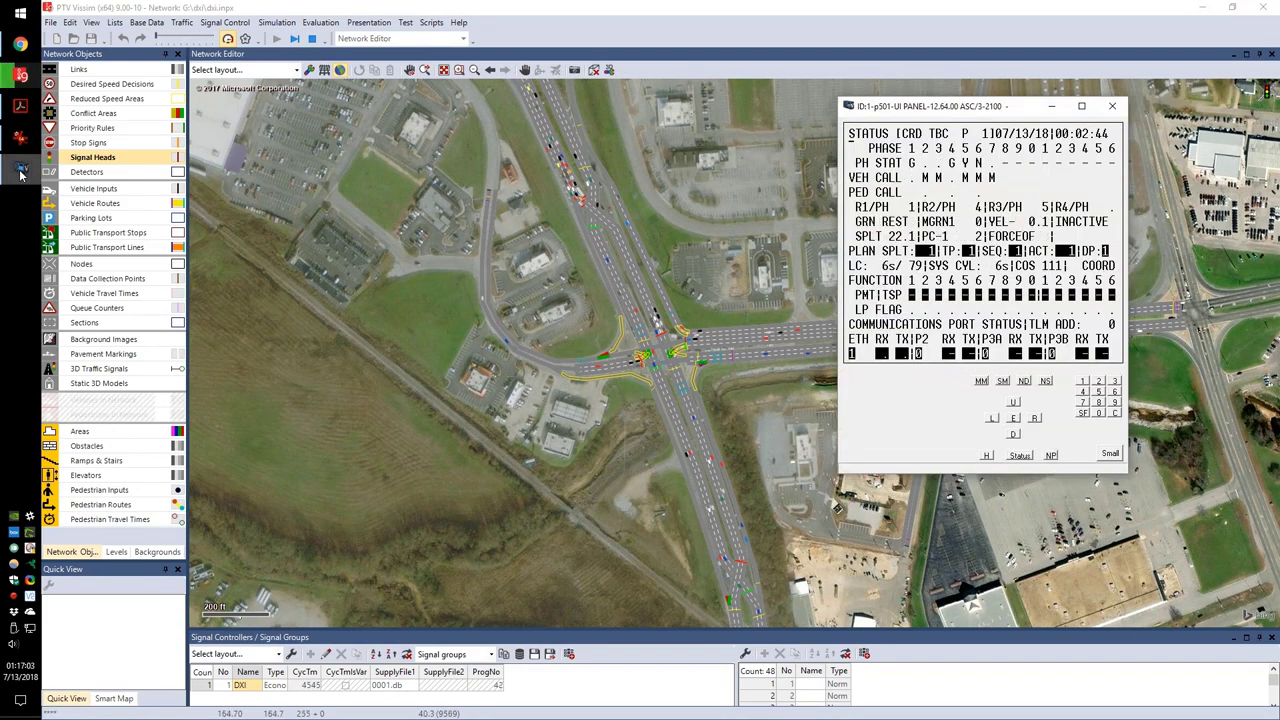
{"action": "left_click", "coordinate": [152, 117]}
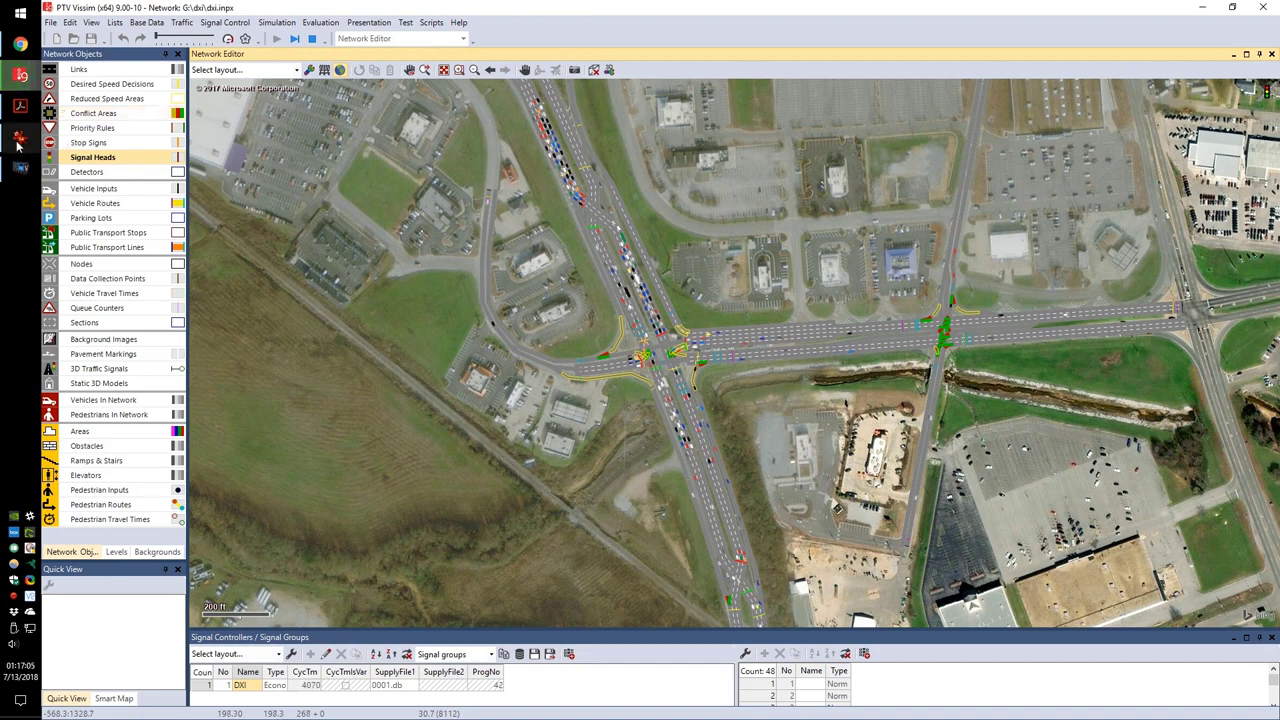
{"action": "left_click", "coordinate": [20, 170]}
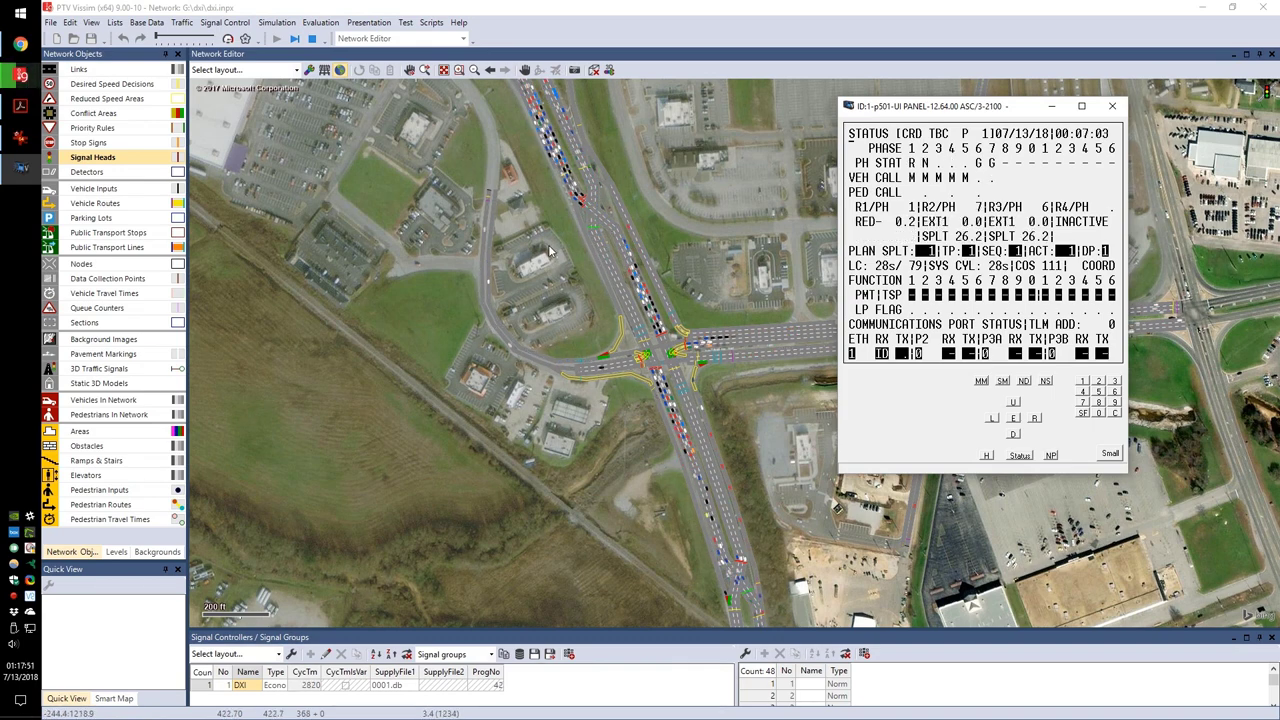
- Zoom the network out to 500 ft scale and pan from the northern interchange southward
{"action": "left_click", "coordinate": [594, 291]}
{"action": "scroll", "coordinate": [594, 291], "scroll_direction": "down", "scroll_amount": 2}
{"action": "scroll", "coordinate": [594, 291], "scroll_direction": "down", "scroll_amount": 2}
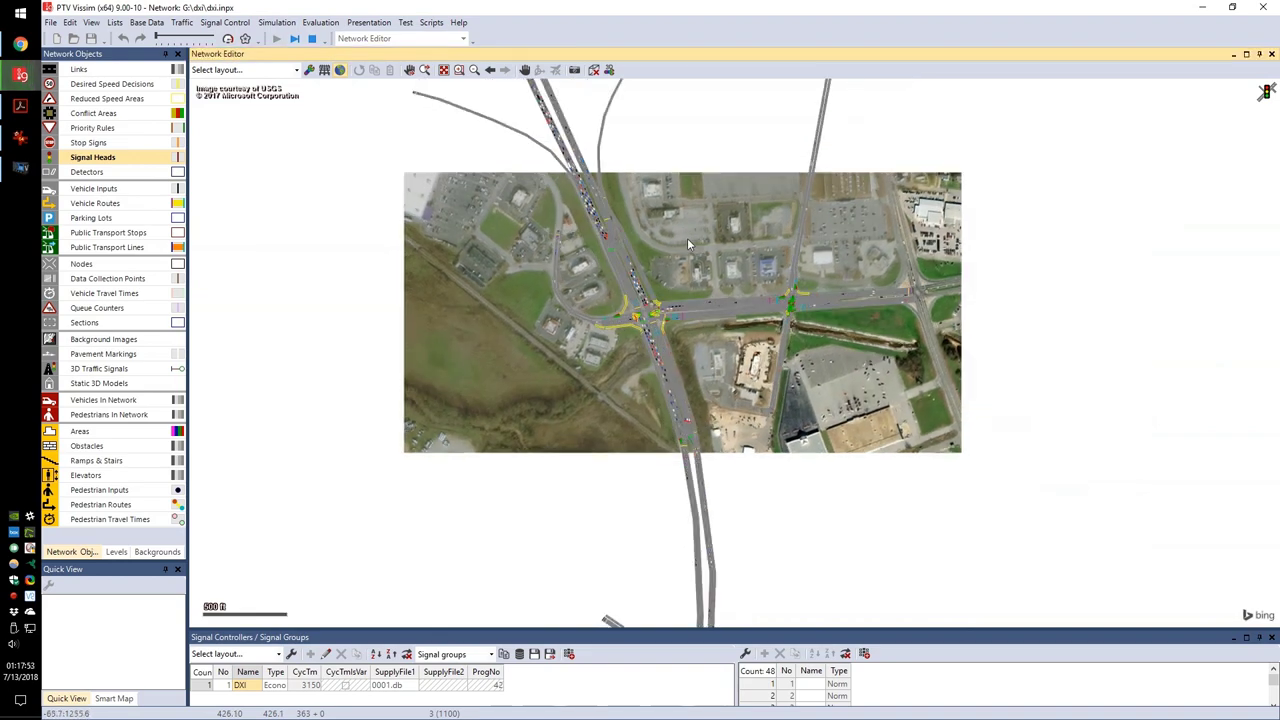
{"action": "left_click_drag", "start_coordinate": [687, 238], "coordinate": [699, 350]}
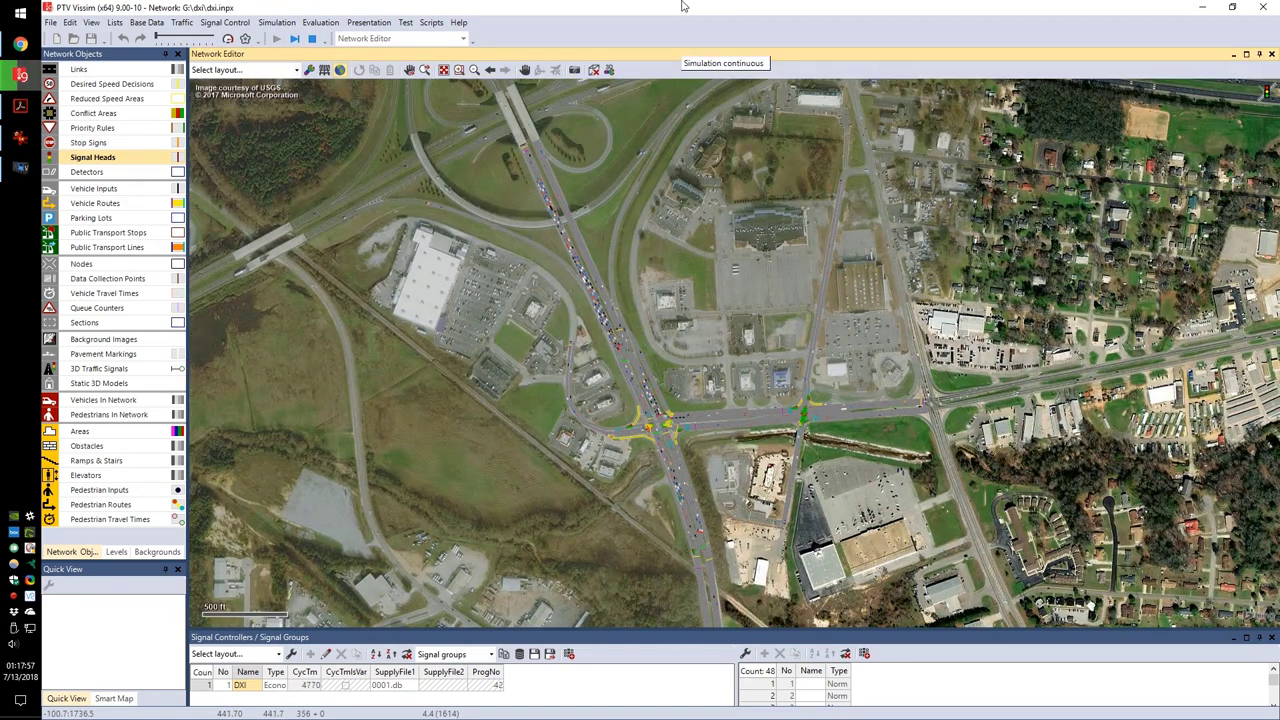
{"action": "left_click_drag", "start_coordinate": [850, 600], "coordinate": [810, 340]}
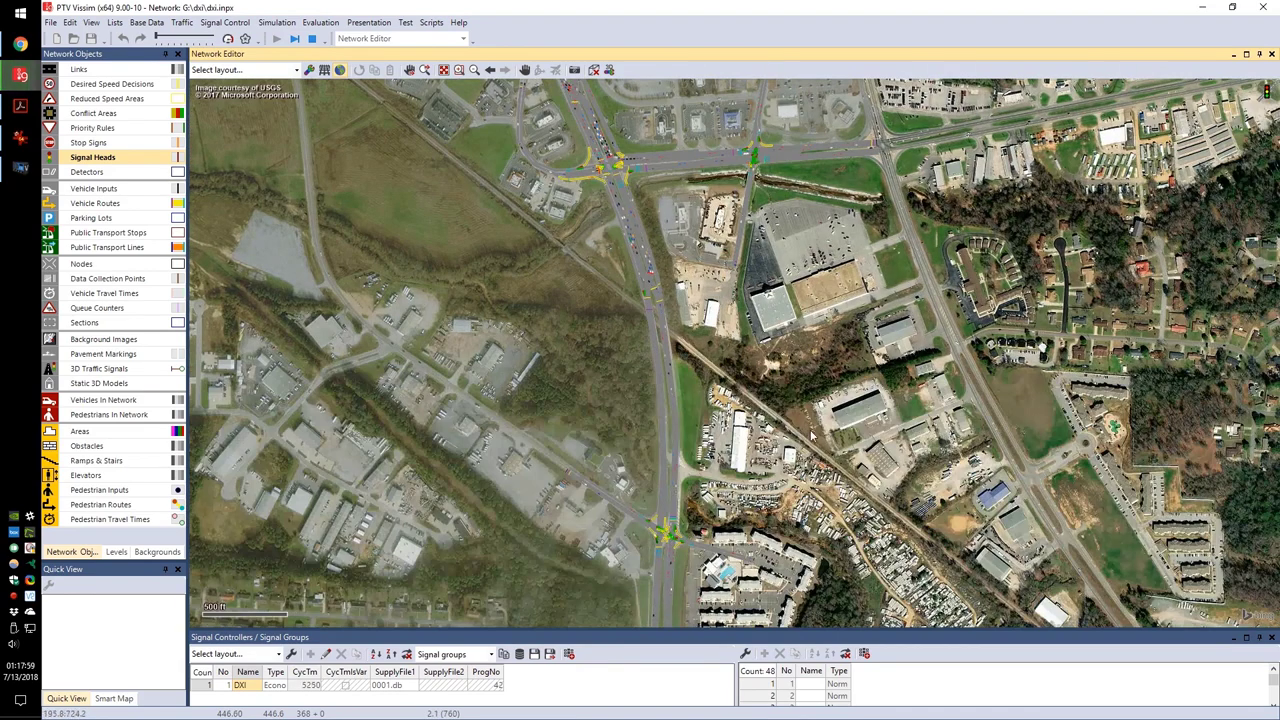
{"action": "left_click_drag", "start_coordinate": [821, 550], "coordinate": [801, 452]}
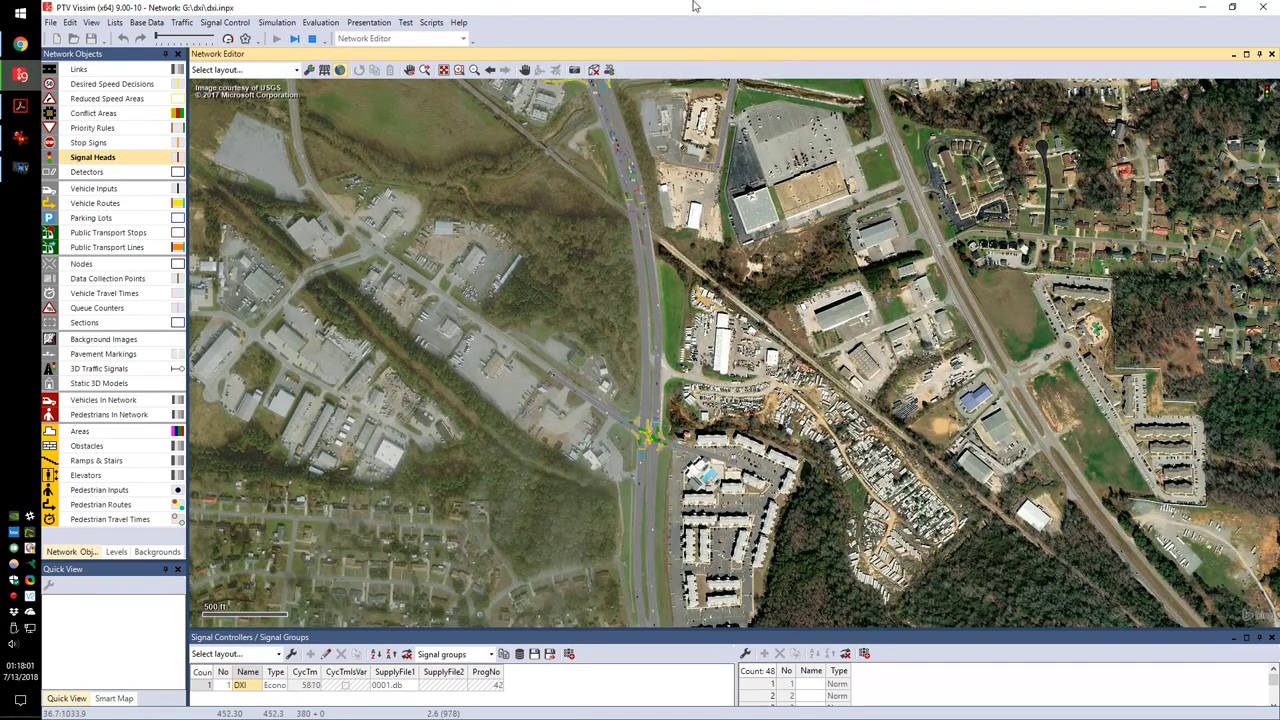